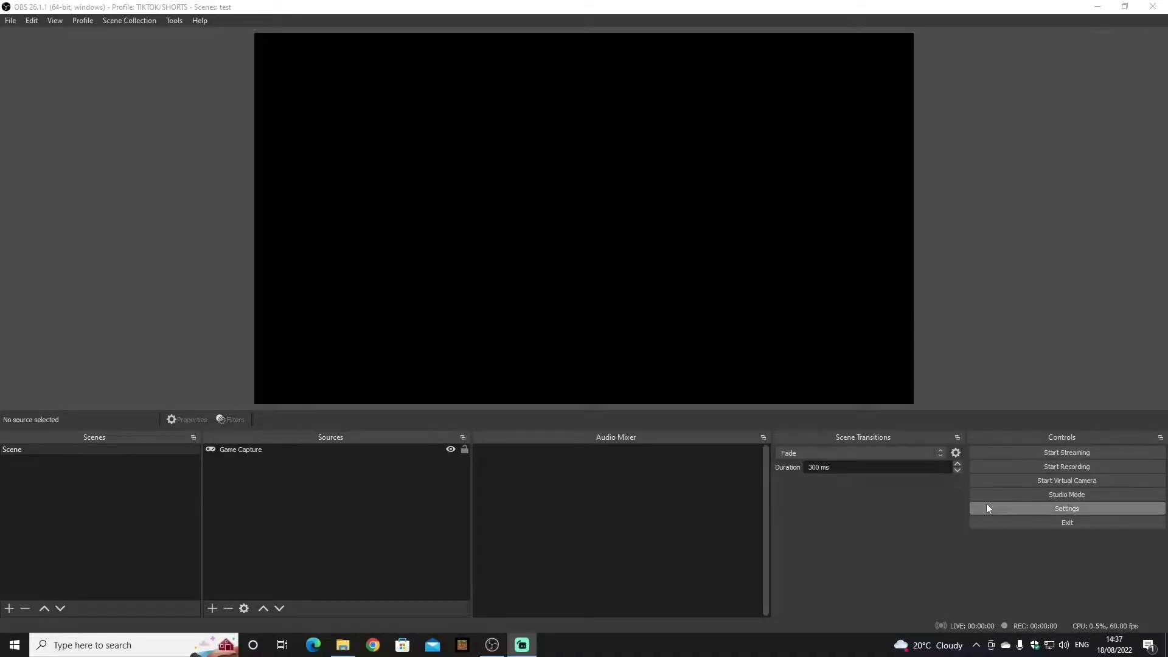
Step: Open OBS Studio's Settings window from the File menu
{"action": "left_click", "coordinate": [11, 21]}
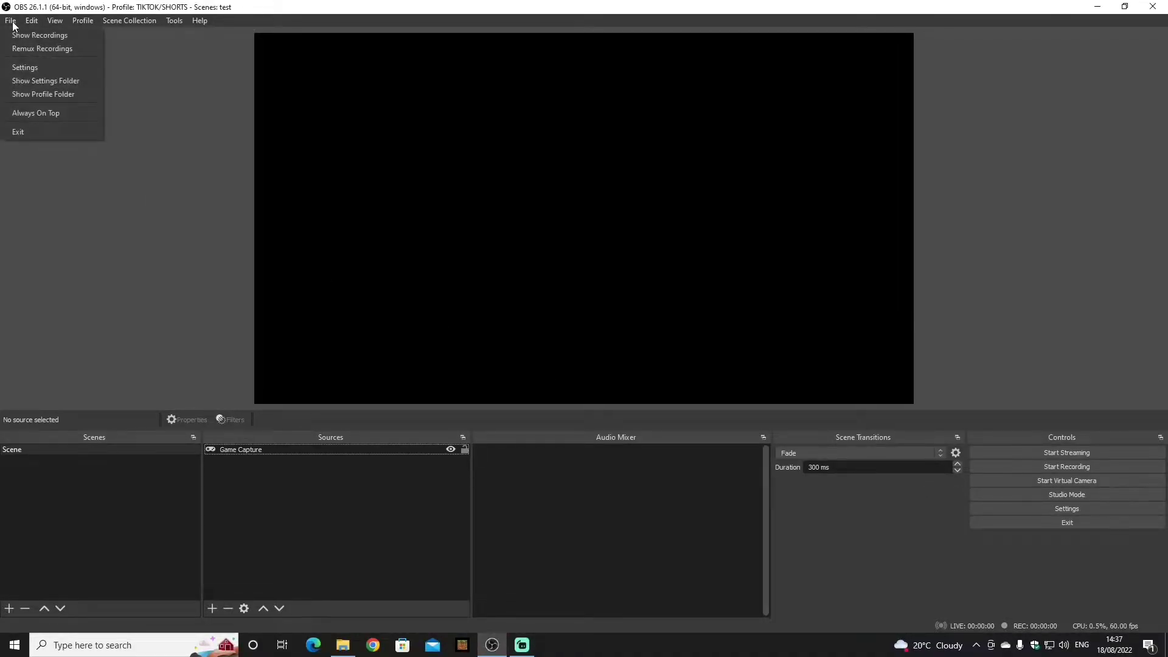
{"action": "left_click", "coordinate": [26, 72]}
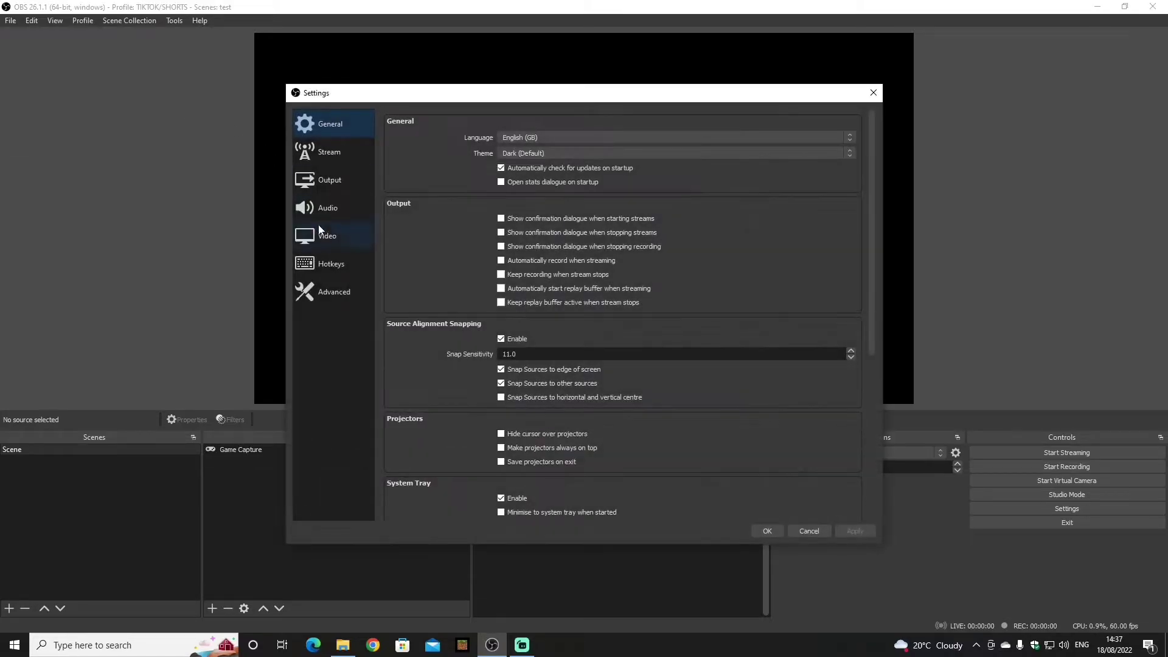
Step: Set the OBS Video base canvas to 3840x1080 with the Lanczos downscale filter, and apply
{"action": "left_click", "coordinate": [324, 235]}
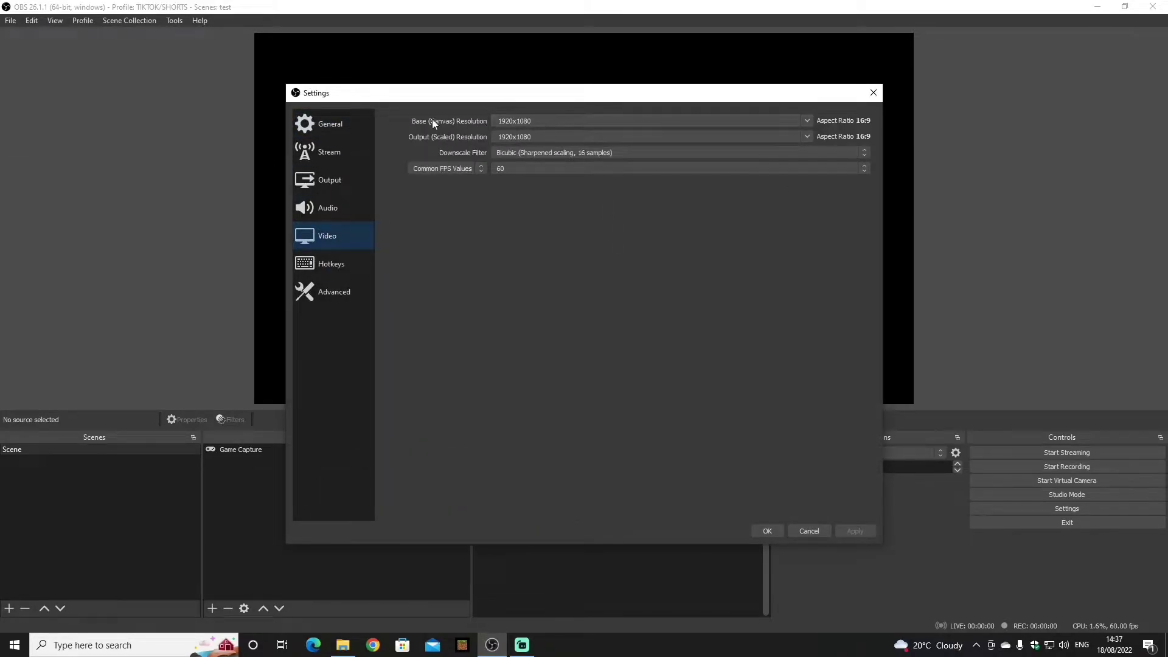
{"action": "left_click", "coordinate": [566, 125]}
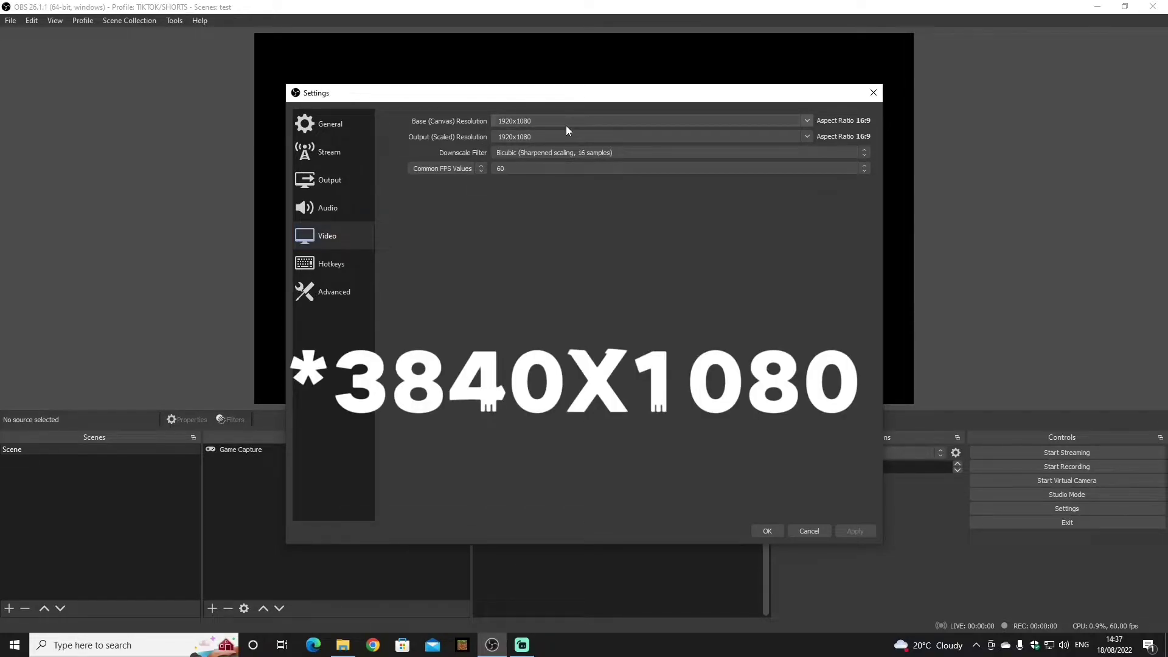
{"action": "key", "text": "BackSpace"}
{"action": "key", "text": "BackSpace"}
{"action": "key", "text": "BackSpace"}
{"action": "key", "text": "BackSpace"}
{"action": "key", "text": "BackSpace"}
{"action": "key", "text": "BackSpace"}
{"action": "key", "text": "BackSpace"}
{"action": "key", "text": "BackSpace"}
{"action": "key", "text": "BackSpace"}
{"action": "type", "text": "3840"}
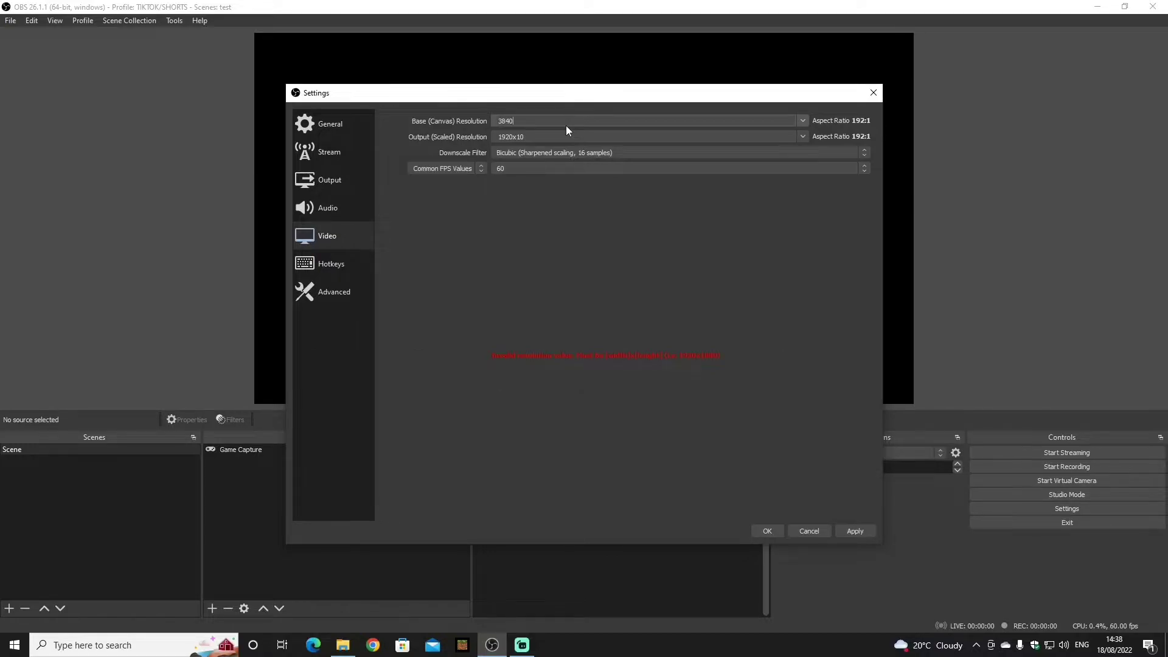
{"action": "type", "text": "x1080"}
{"action": "scroll", "coordinate": [565, 152], "scroll_direction": "down", "scroll_amount": 1}
{"action": "left_click", "coordinate": [565, 153]}
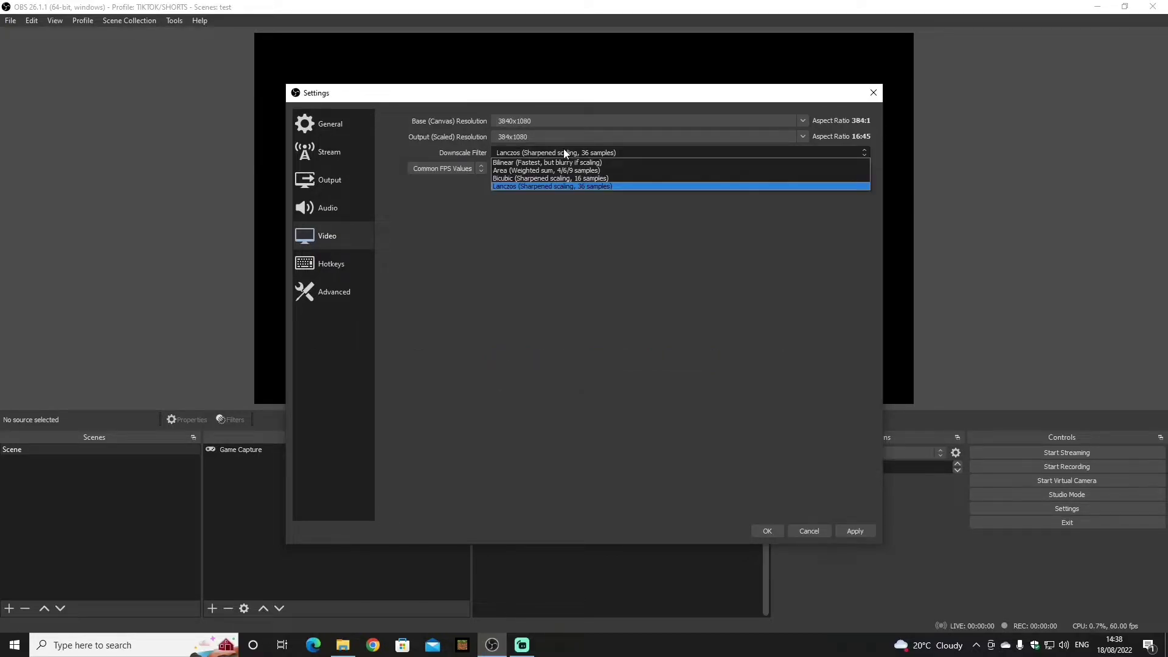
{"action": "left_click", "coordinate": [581, 185]}
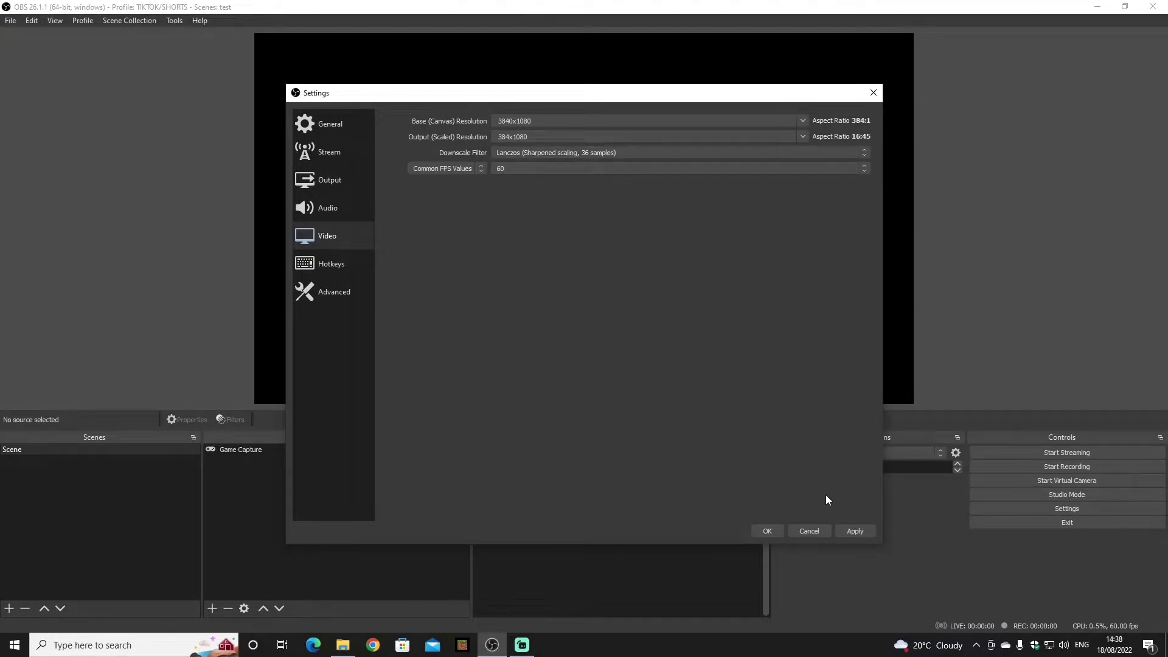
{"action": "left_click", "coordinate": [868, 530]}
{"action": "left_click", "coordinate": [767, 530]}
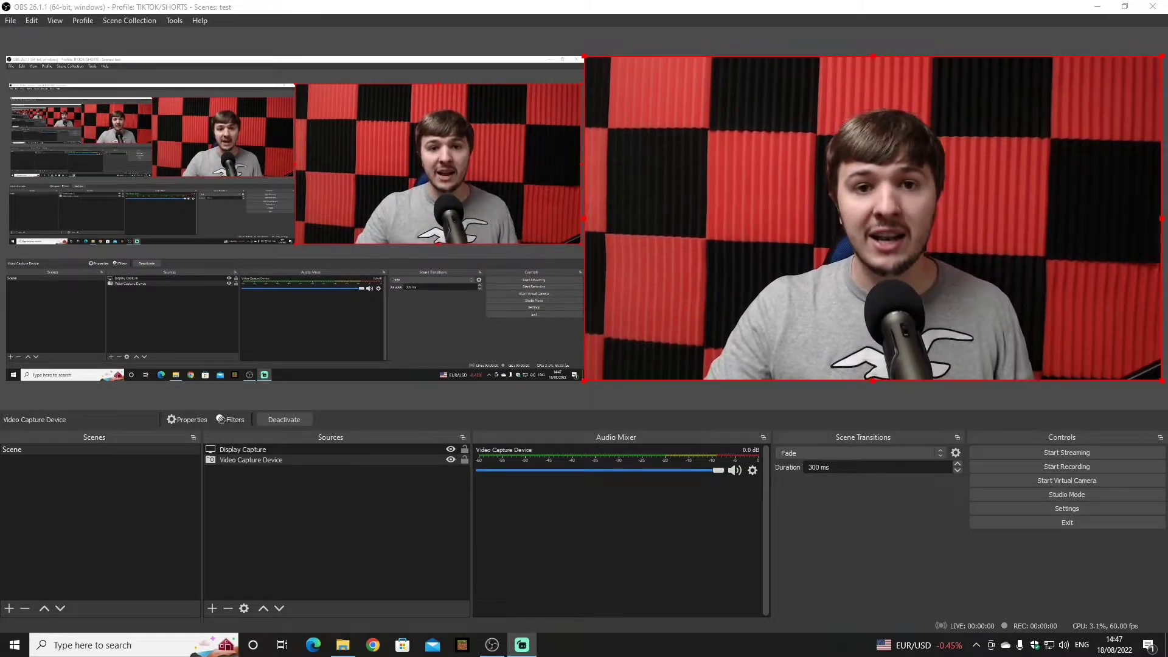
Step: Drag the webcam source further into the right half of the wide canvas
{"action": "left_click_drag", "start_coordinate": [947, 243], "coordinate": [1006, 245]}
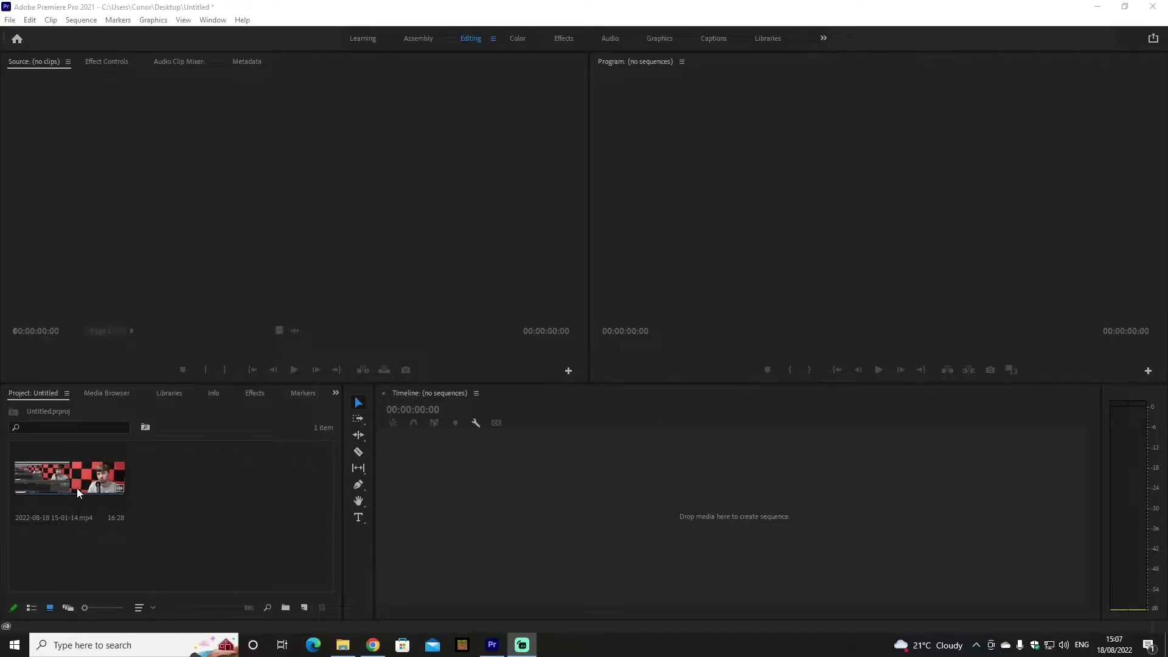
Step: Create a sequence from the recording and duplicate the clip onto video track V2
{"action": "left_click", "coordinate": [64, 506]}
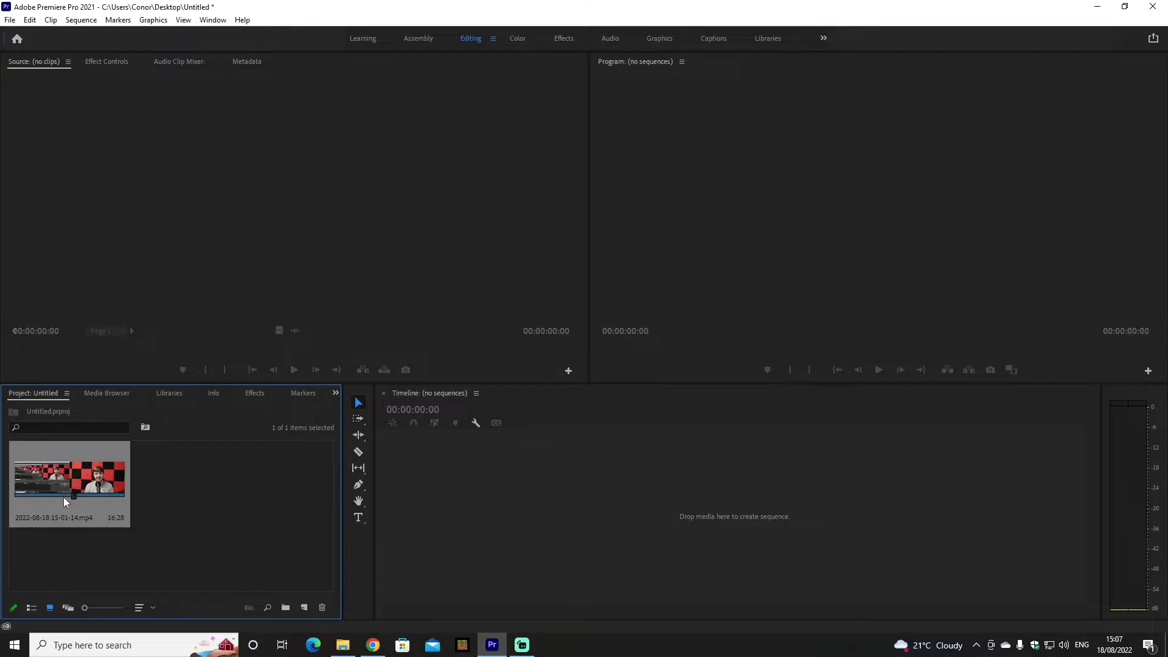
{"action": "left_click_drag", "start_coordinate": [437, 542], "coordinate": [442, 538]}
{"action": "left_click_drag", "start_coordinate": [608, 506], "coordinate": [572, 495]}
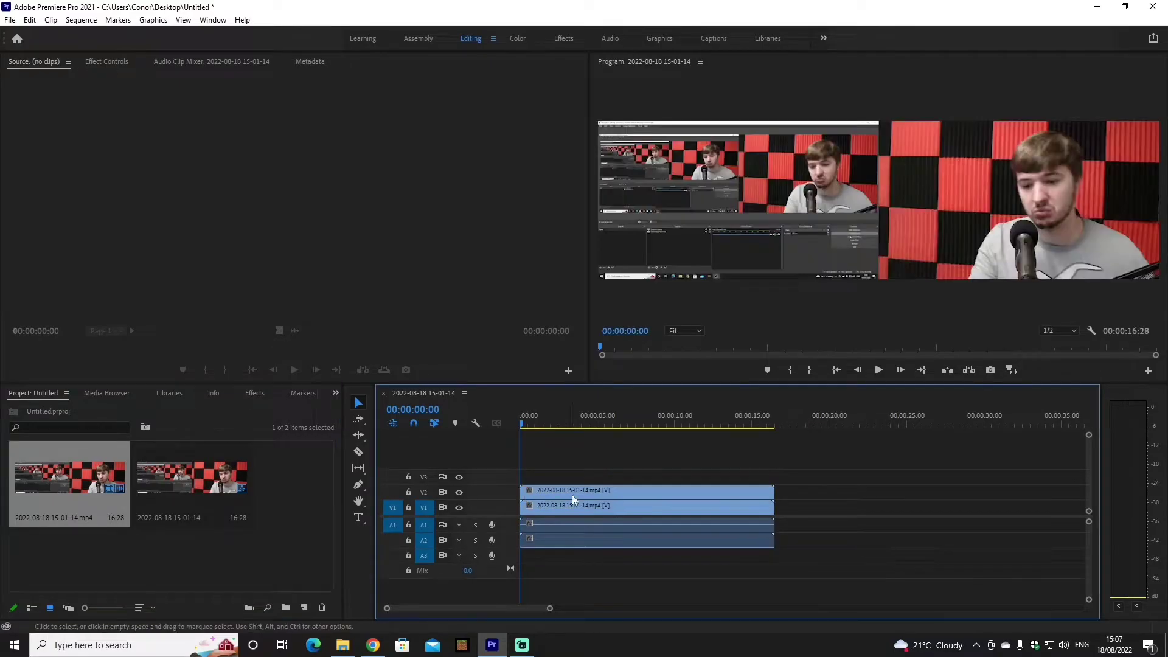
Step: Unlink the V2 copy from its audio and clear the duplicate audio on A2
{"action": "left_click", "coordinate": [567, 492]}
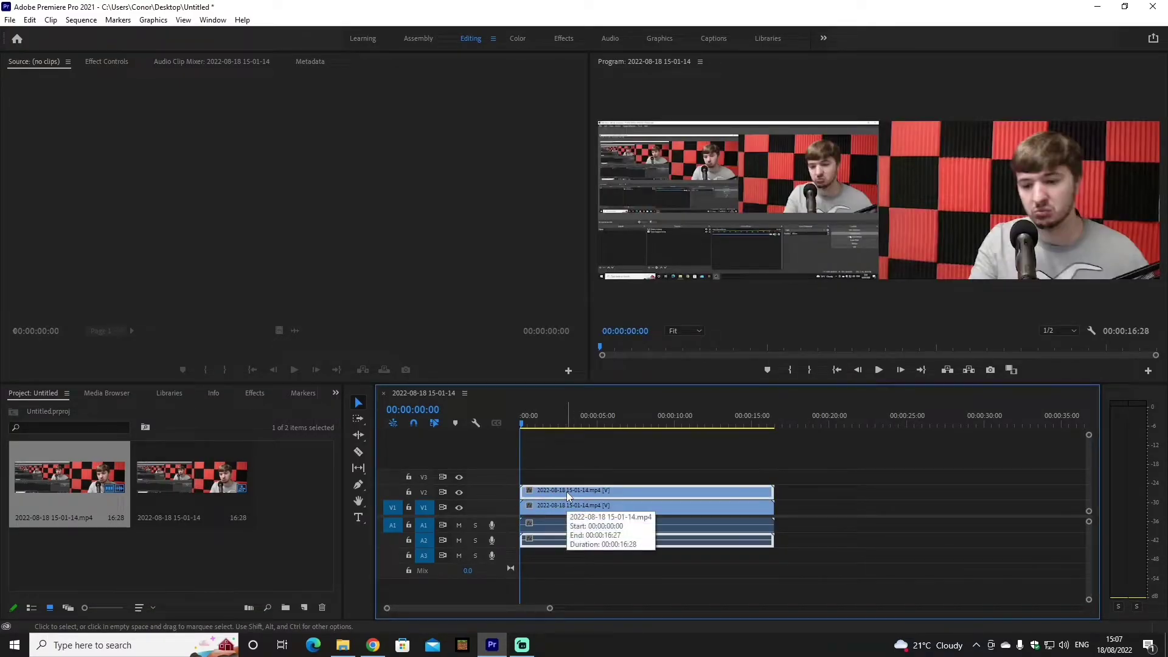
{"action": "right_click", "coordinate": [567, 492]}
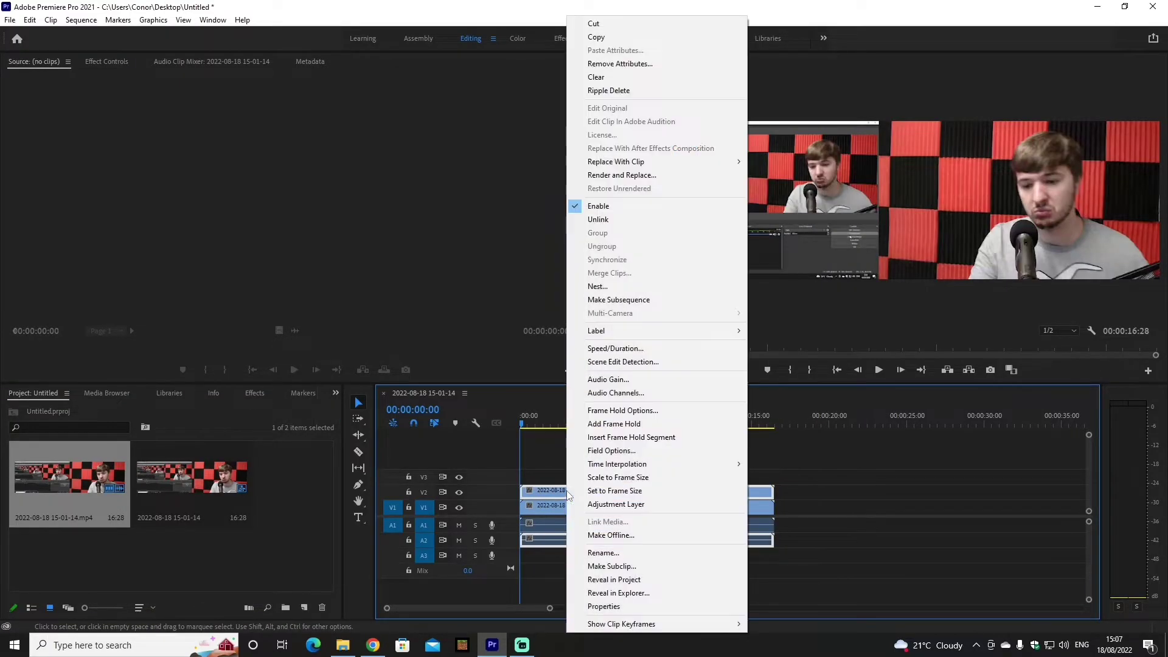
{"action": "left_click", "coordinate": [618, 220]}
{"action": "left_click", "coordinate": [574, 546]}
{"action": "right_click", "coordinate": [574, 546]}
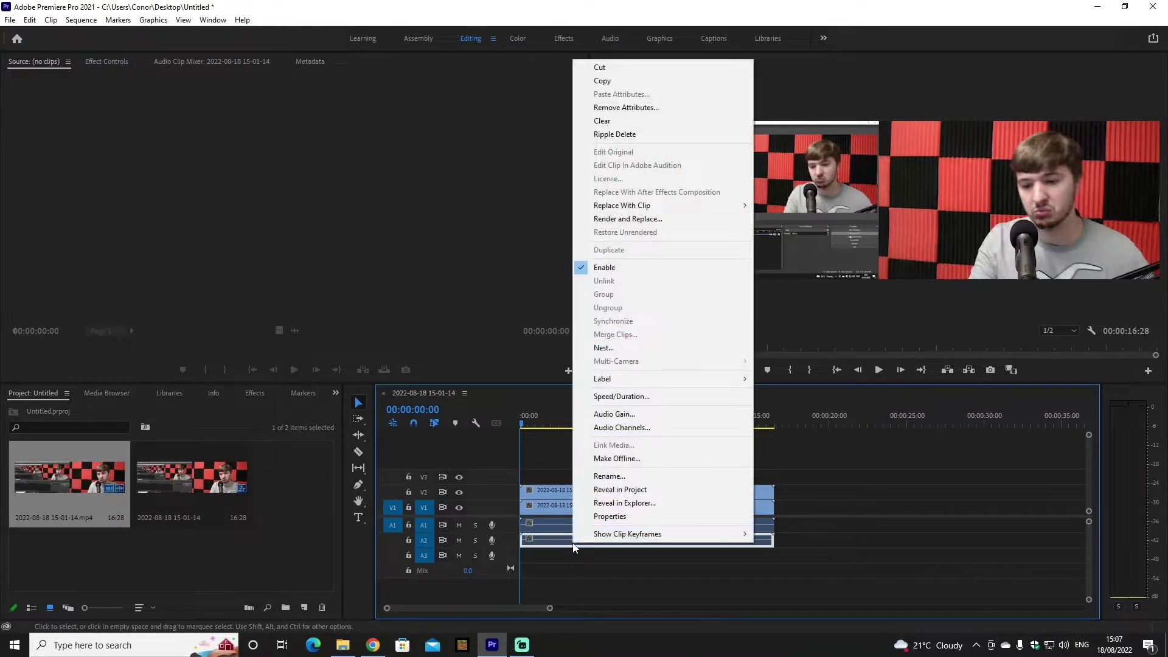
{"action": "left_click", "coordinate": [616, 121]}
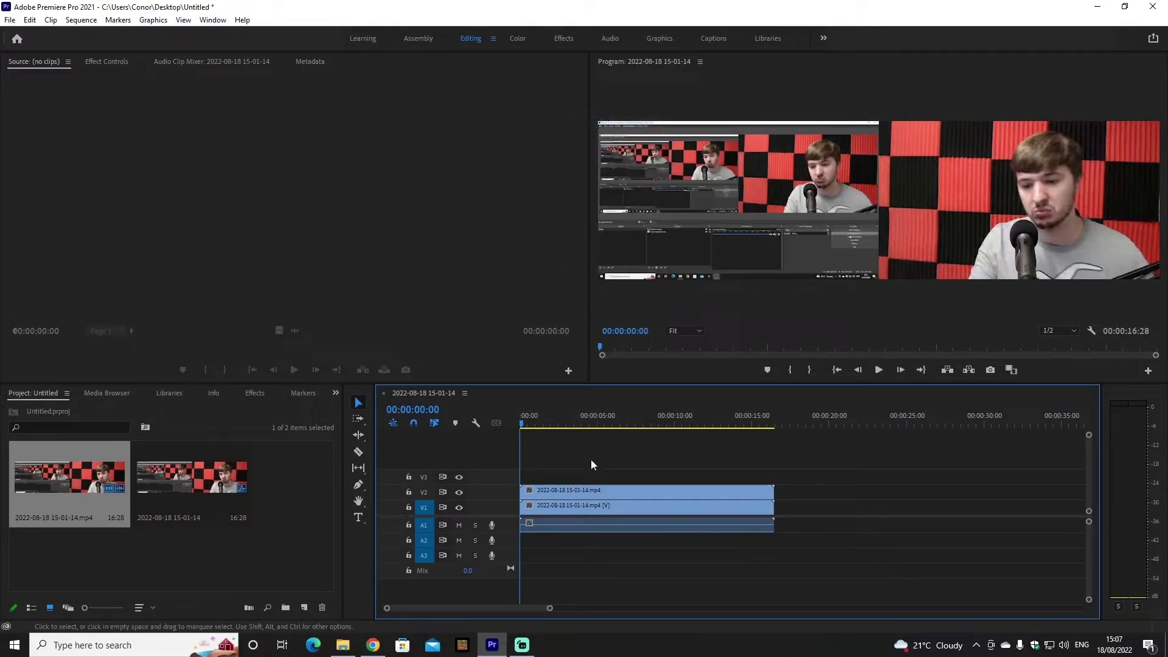
Step: Change the sequence frame size width to 1920 in Sequence Settings
{"action": "left_click", "coordinate": [80, 20]}
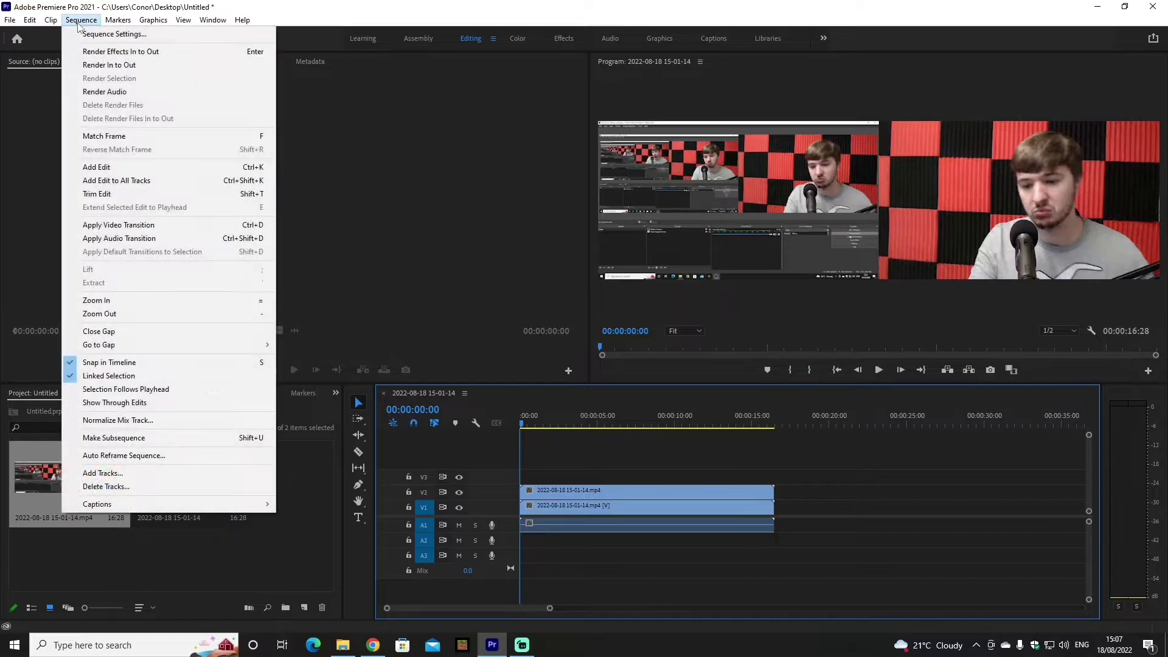
{"action": "left_click", "coordinate": [110, 31]}
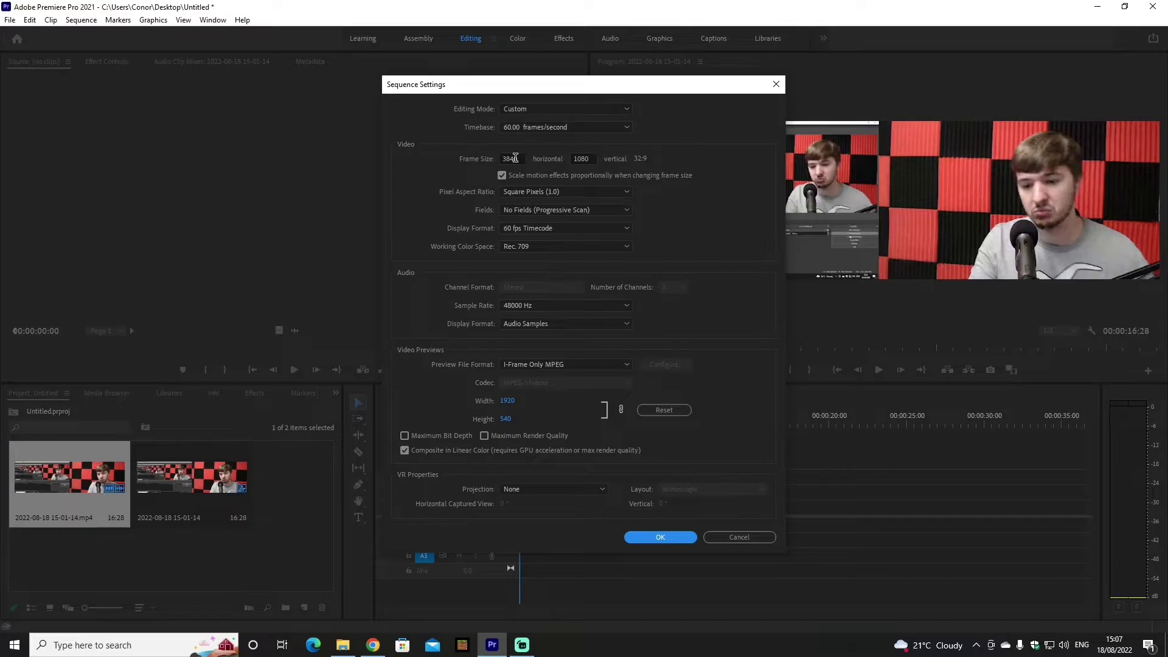
{"action": "type", "text": "1920"}
{"action": "left_click", "coordinate": [692, 537]}
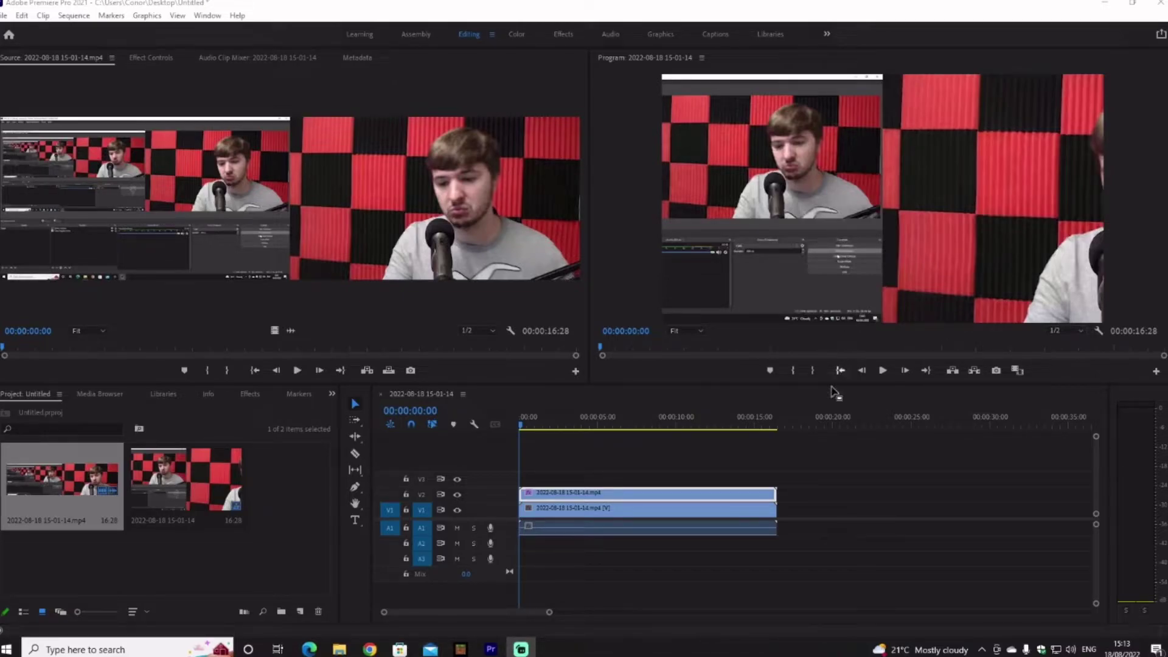
Step: Search the effects for 'CROP', apply Crop to the V2 clip, and show Effect Controls
{"action": "left_click", "coordinate": [616, 497]}
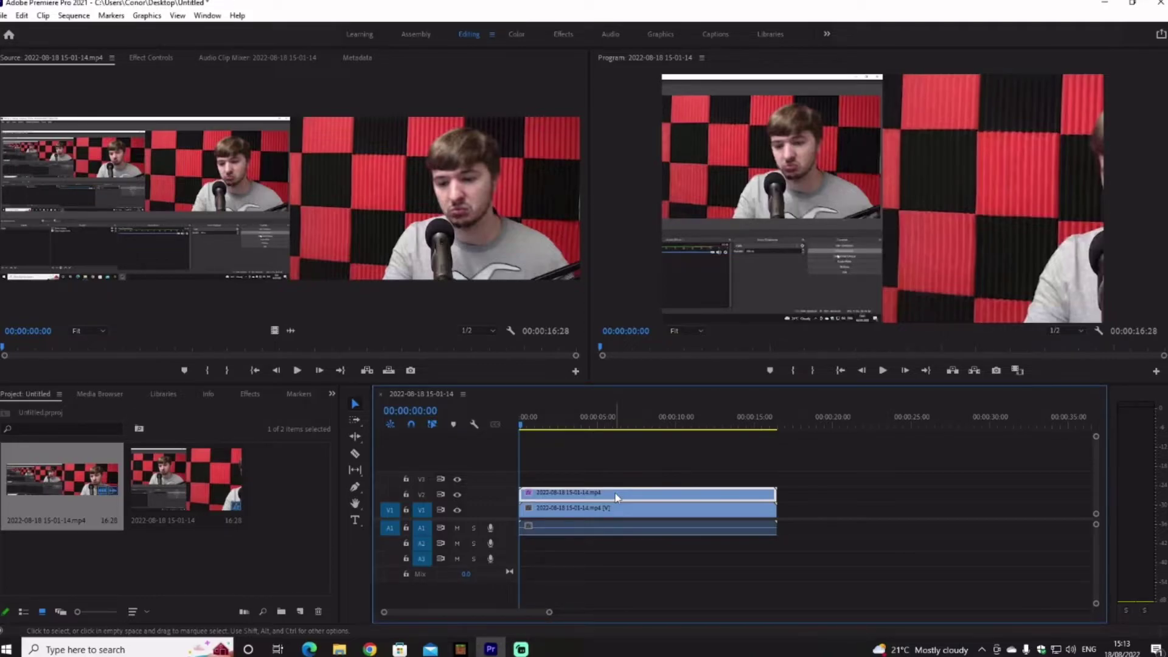
{"action": "left_click", "coordinate": [250, 396]}
{"action": "left_click", "coordinate": [54, 408]}
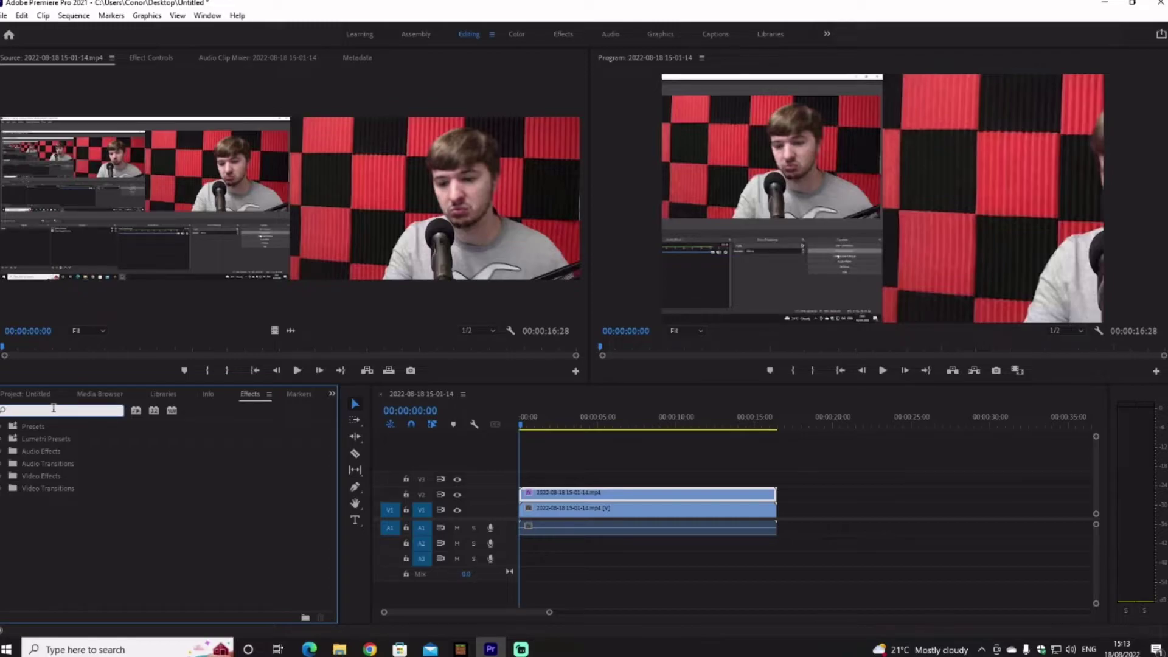
{"action": "type", "text": "CROP"}
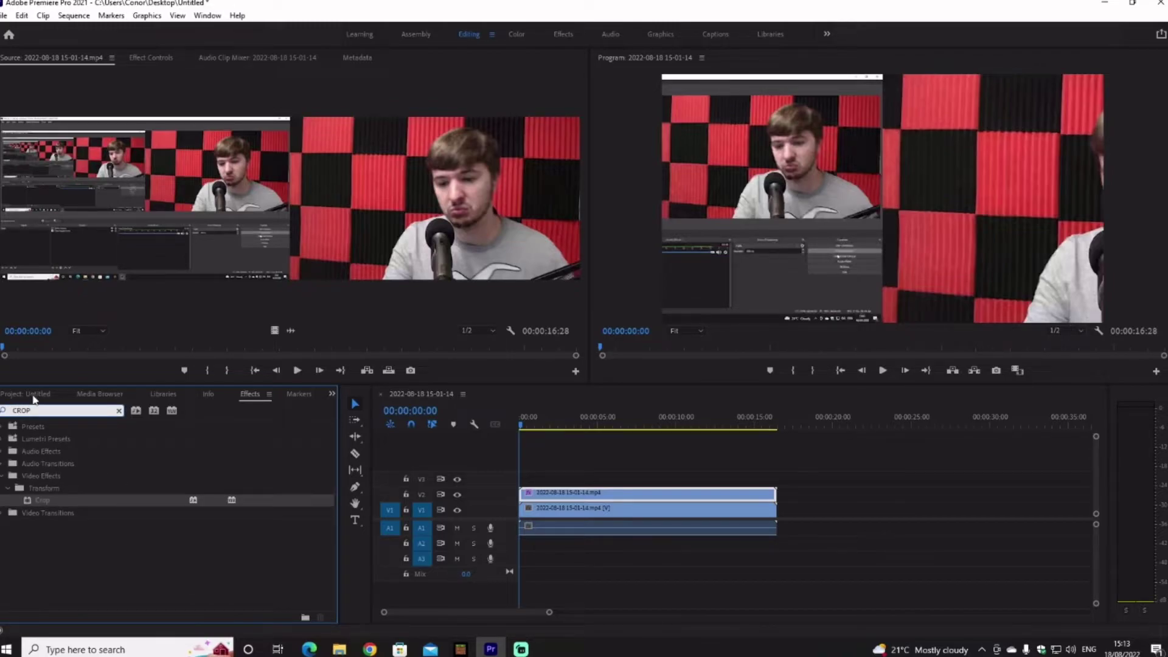
{"action": "left_click", "coordinate": [61, 499]}
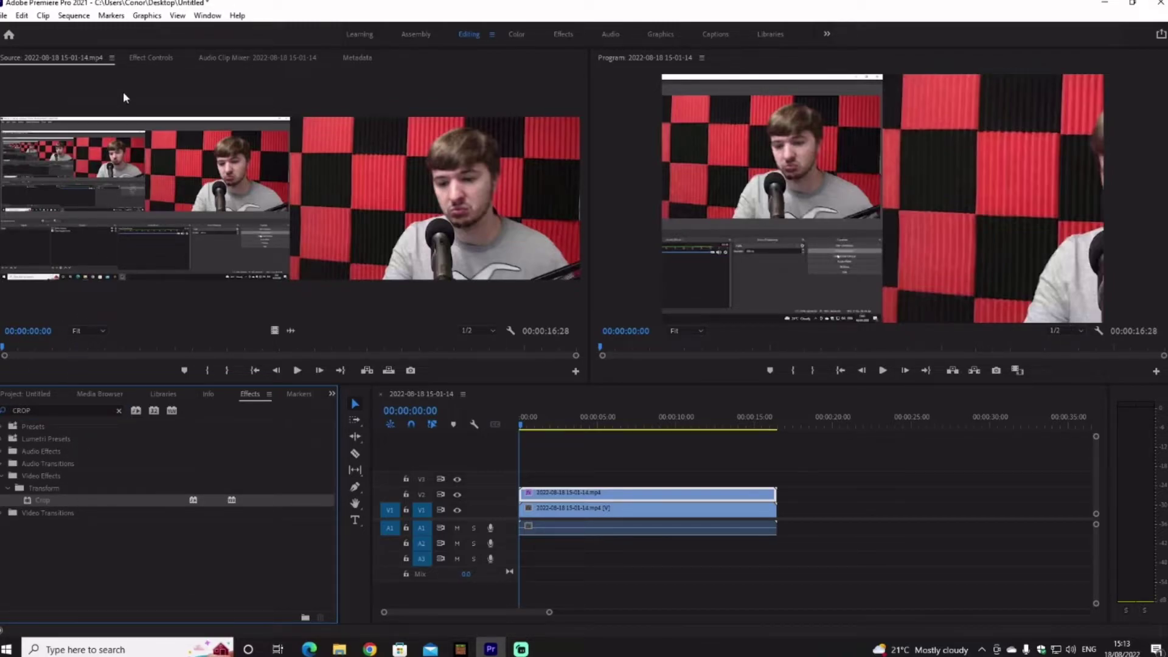
{"action": "left_click", "coordinate": [151, 56]}
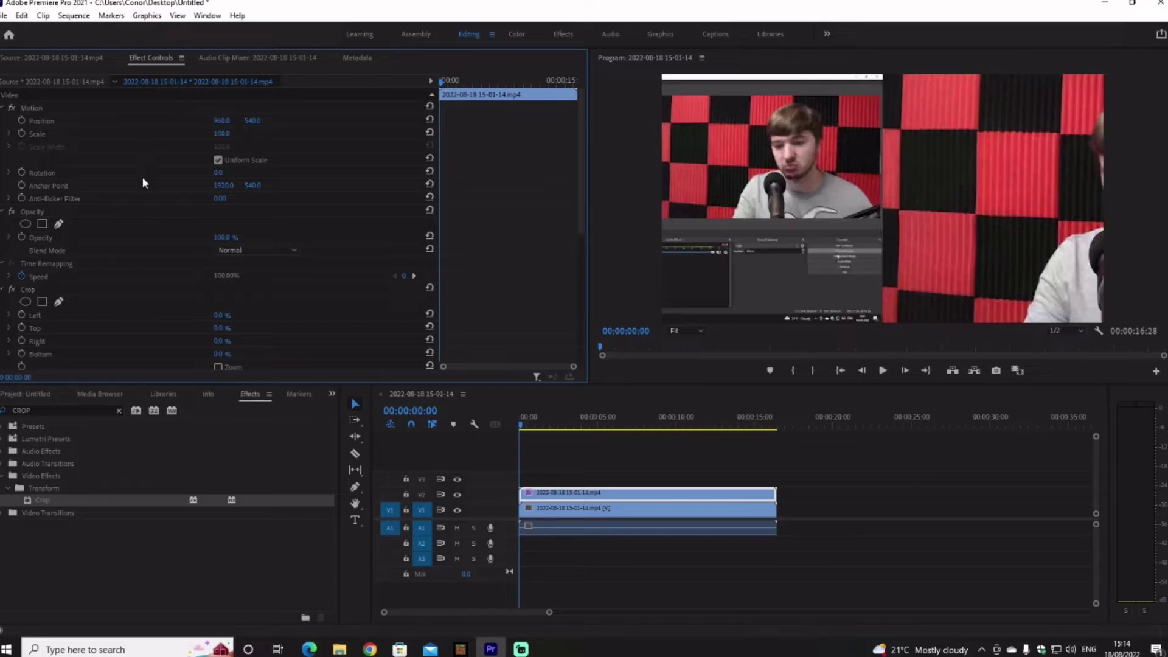
Step: Set the top clip's Crop Left to 50%
{"action": "scroll", "coordinate": [94, 308], "scroll_direction": "down", "scroll_amount": 1}
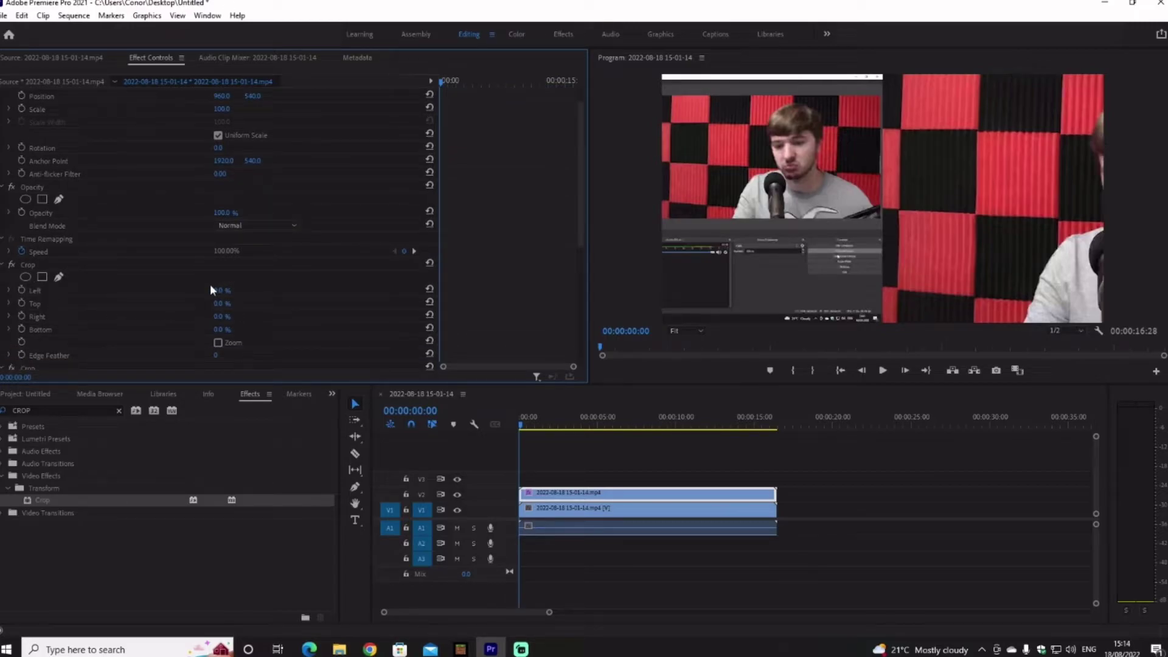
{"action": "left_click", "coordinate": [219, 290]}
{"action": "type", "text": "50"}
{"action": "key", "text": "Return"}
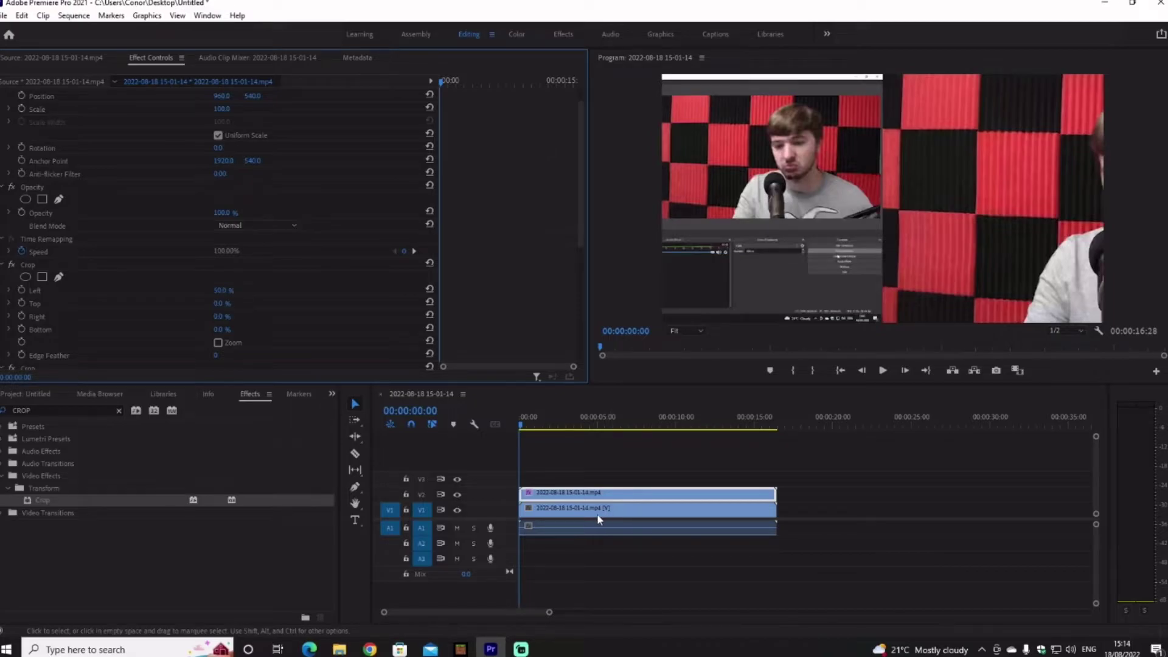
Step: Apply Crop to the lower V1 clip and set its Crop Right to 50%
{"action": "left_click", "coordinate": [597, 515]}
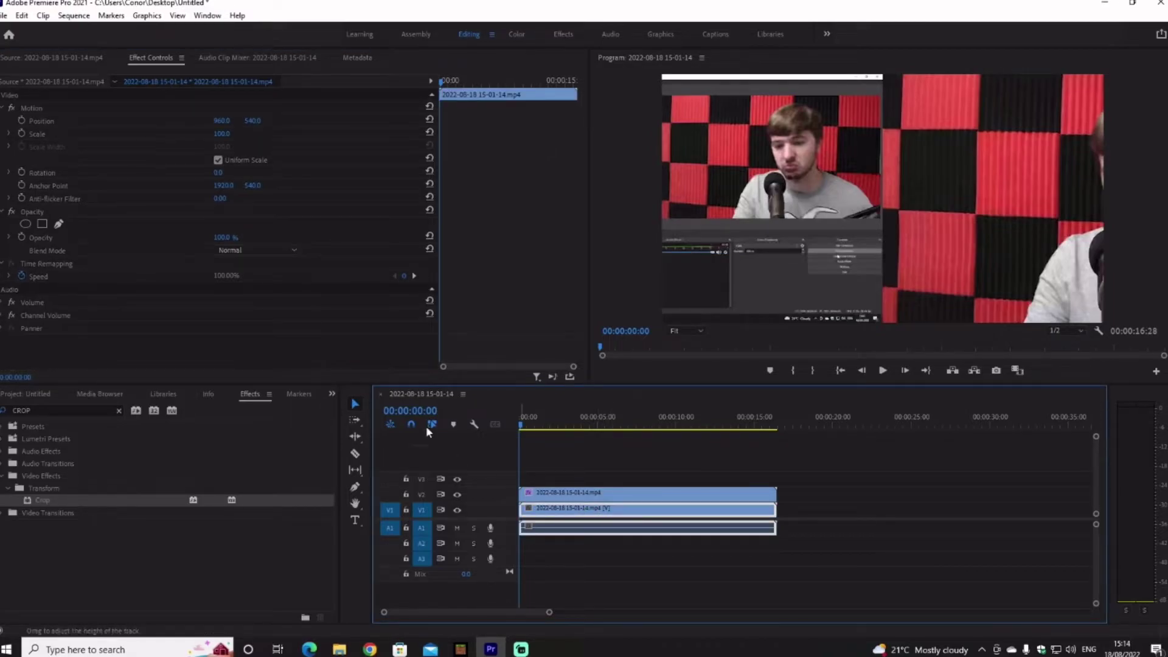
{"action": "left_click_drag", "start_coordinate": [65, 499], "coordinate": [87, 263]}
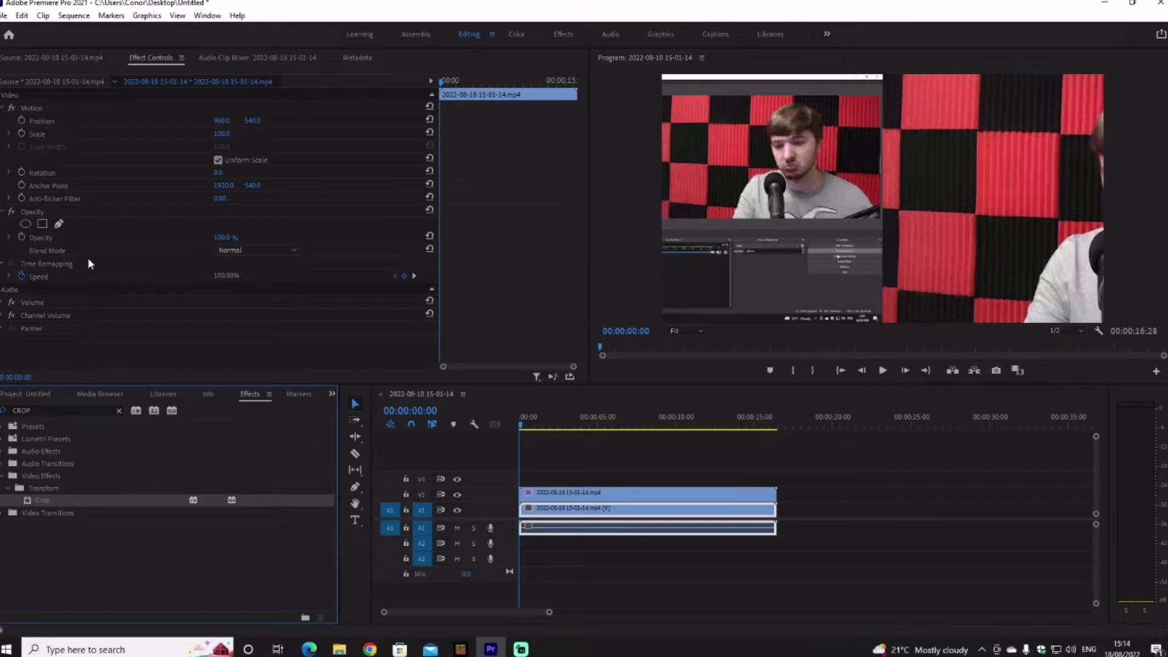
{"action": "double_click", "coordinate": [61, 500]}
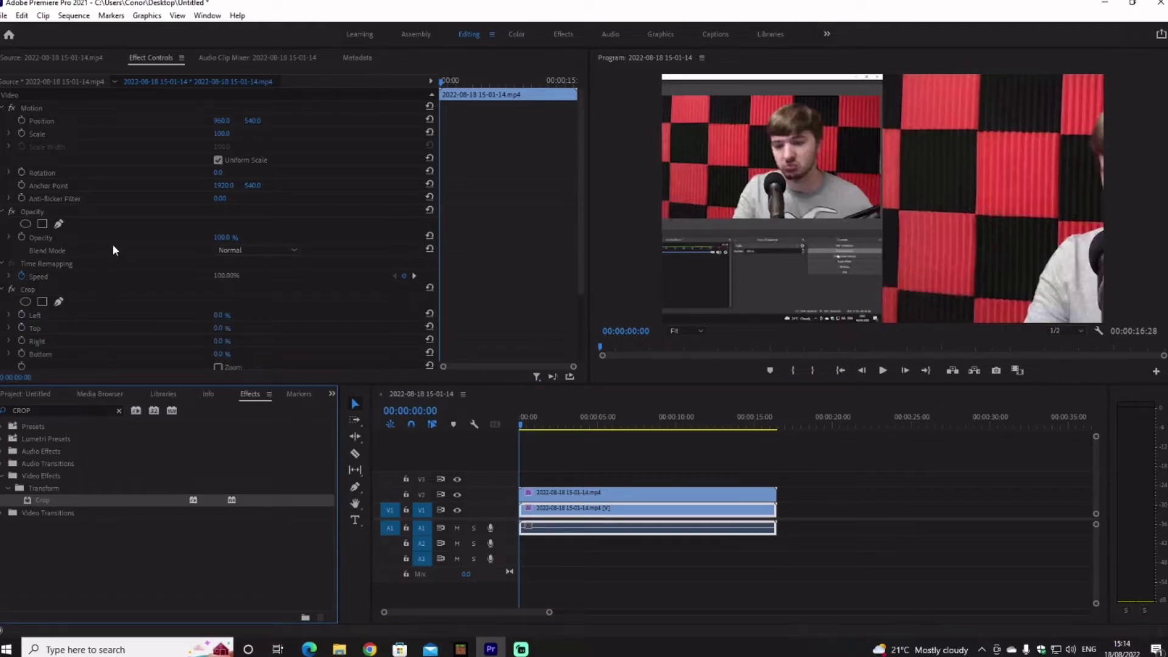
{"action": "scroll", "coordinate": [113, 246], "scroll_direction": "down", "scroll_amount": 3}
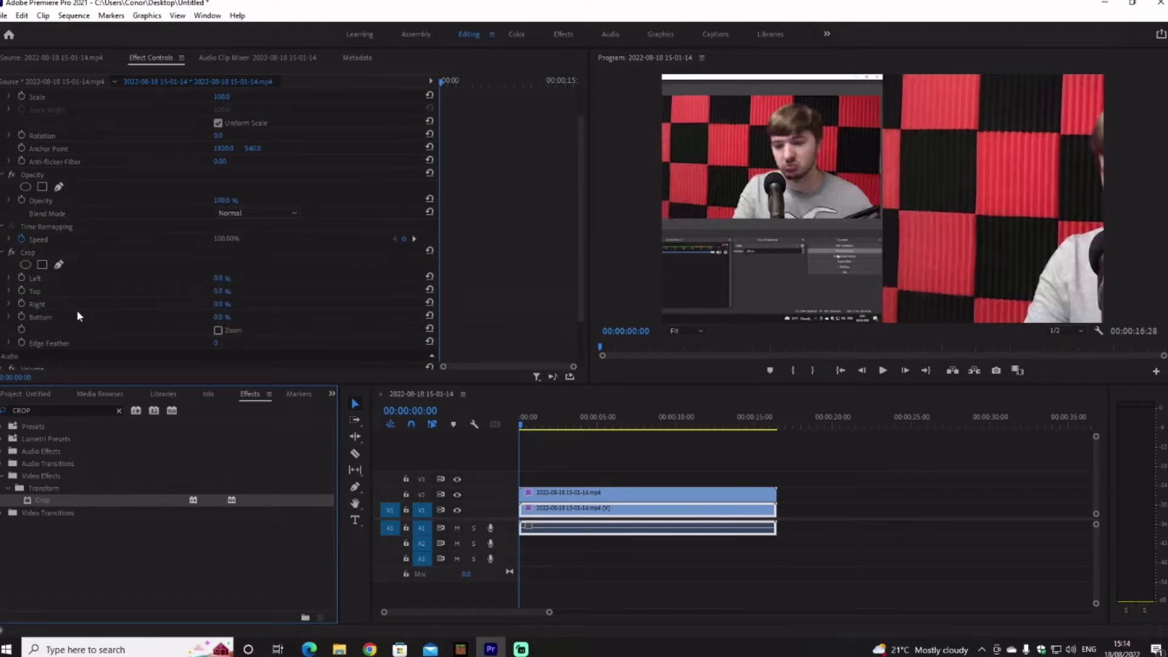
{"action": "left_click", "coordinate": [216, 304]}
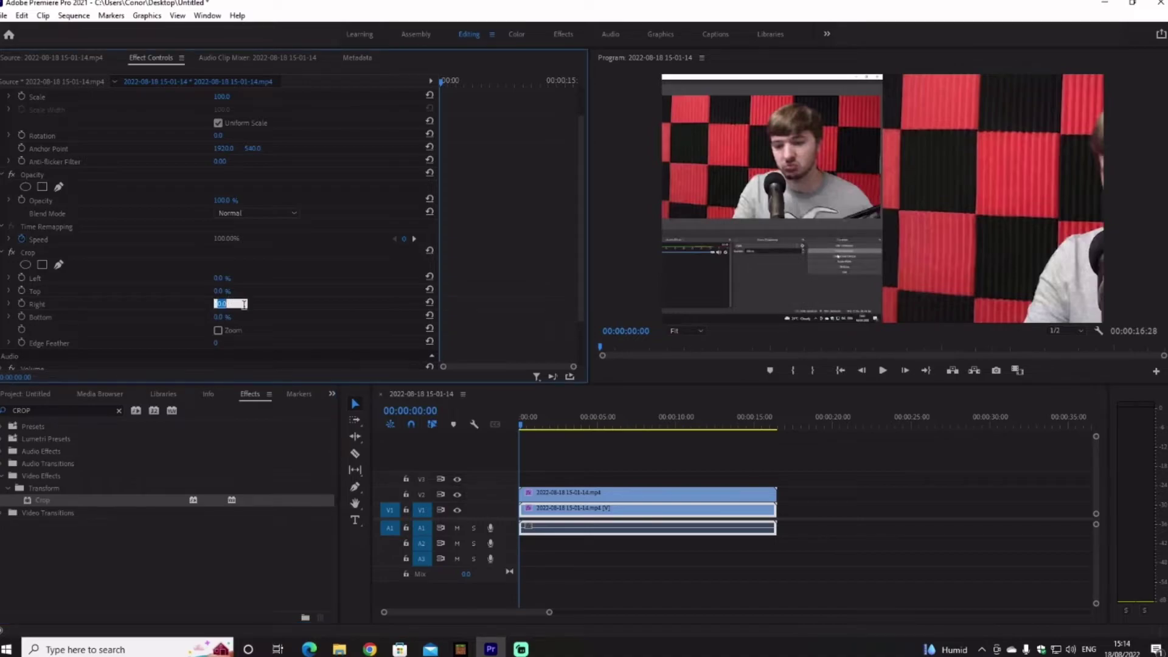
{"action": "type", "text": "50"}
{"action": "key", "text": "Return"}
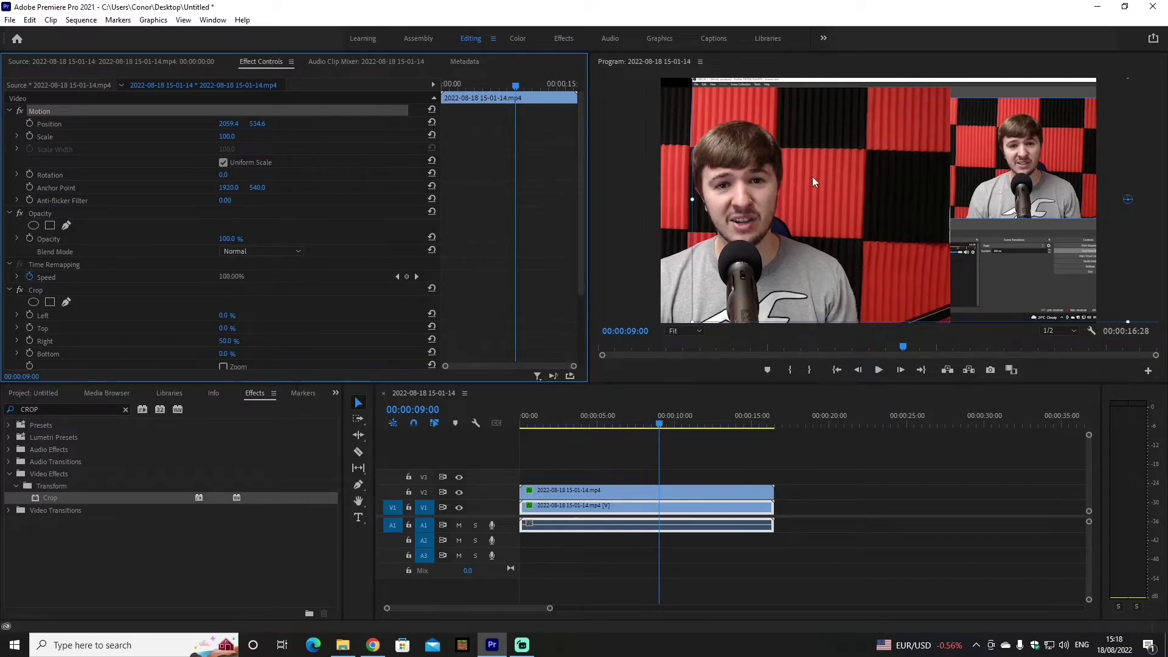
Step: Drag the cropped top layer across the Program monitor, then shift the webcam layer to fill the frame
{"action": "left_click_drag", "start_coordinate": [813, 178], "coordinate": [944, 165]}
{"action": "left_click", "coordinate": [702, 203]}
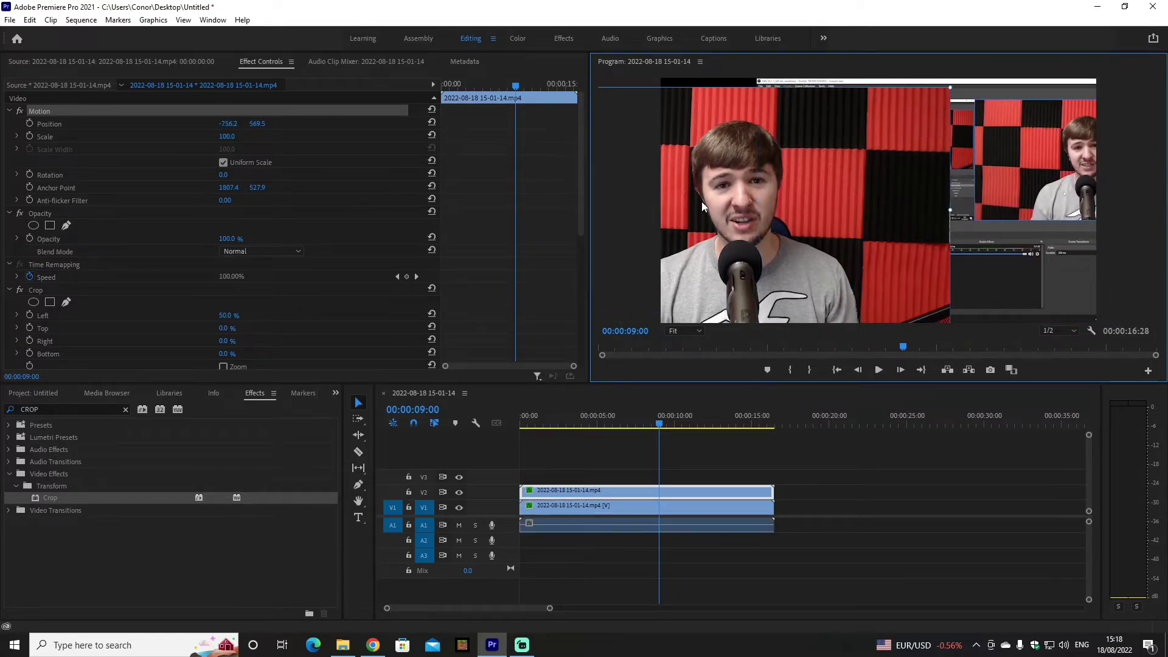
{"action": "left_click_drag", "start_coordinate": [721, 198], "coordinate": [789, 193]}
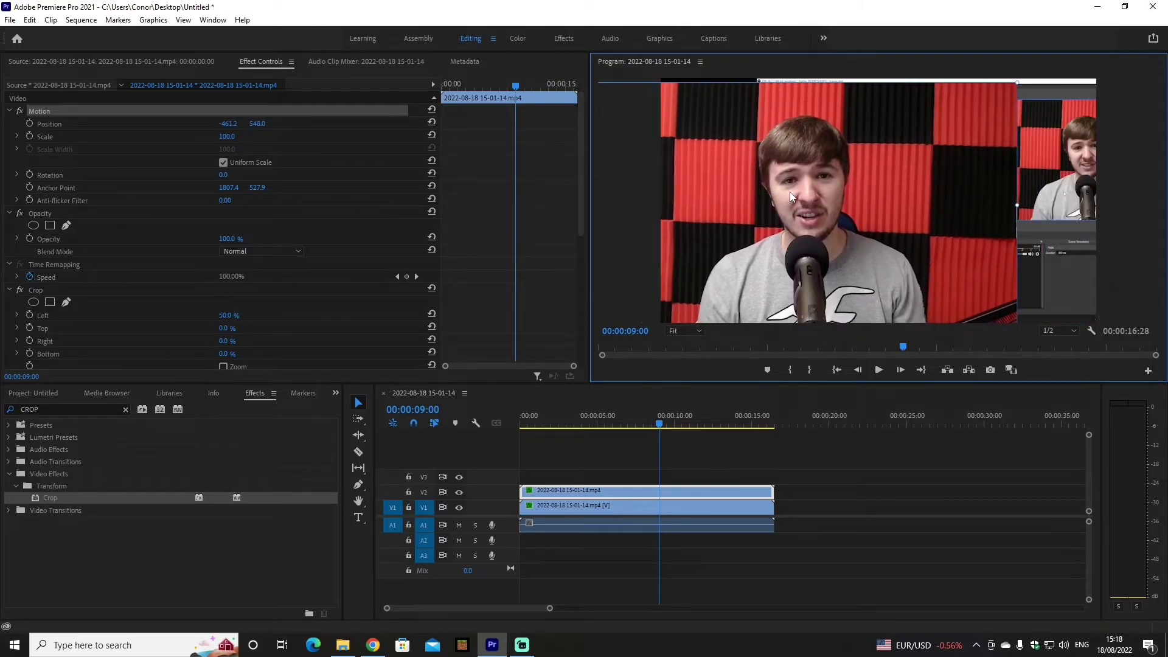